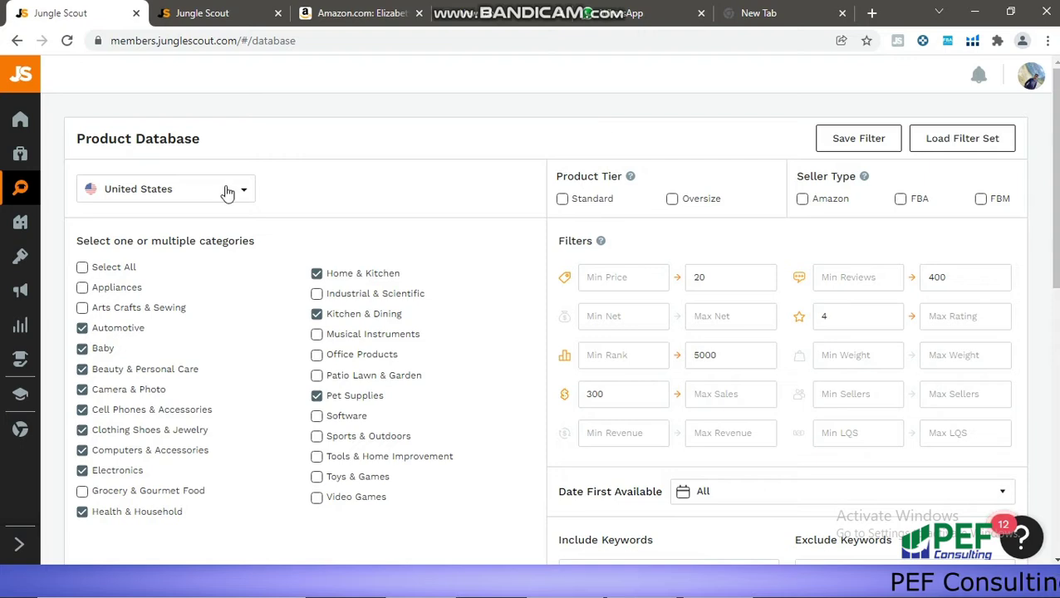
Step: Choose United States as the marketplace for the Product Database search
mouse_move(25, 191)
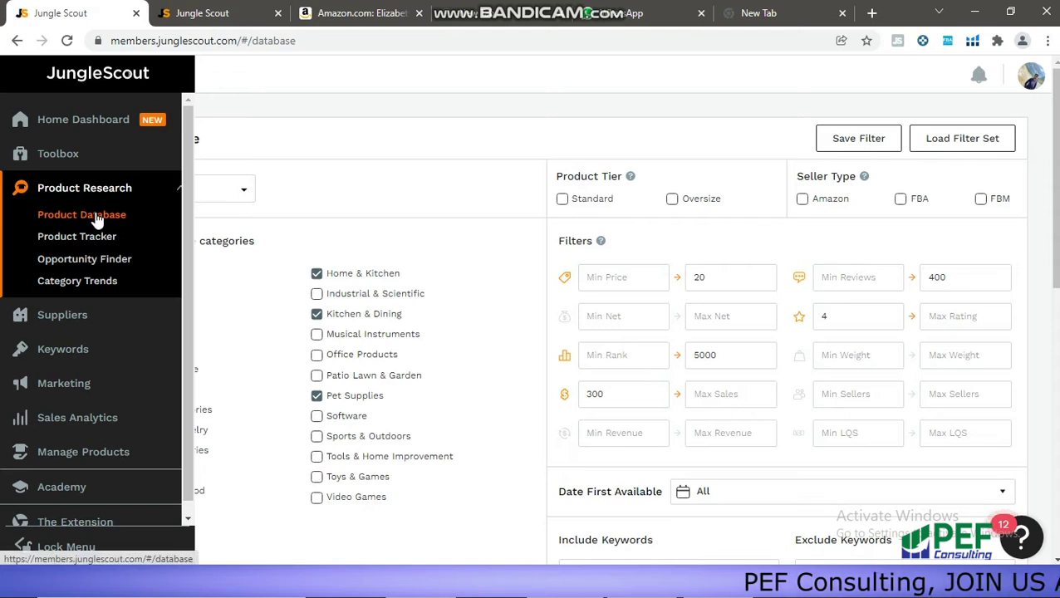
left_click(245, 196)
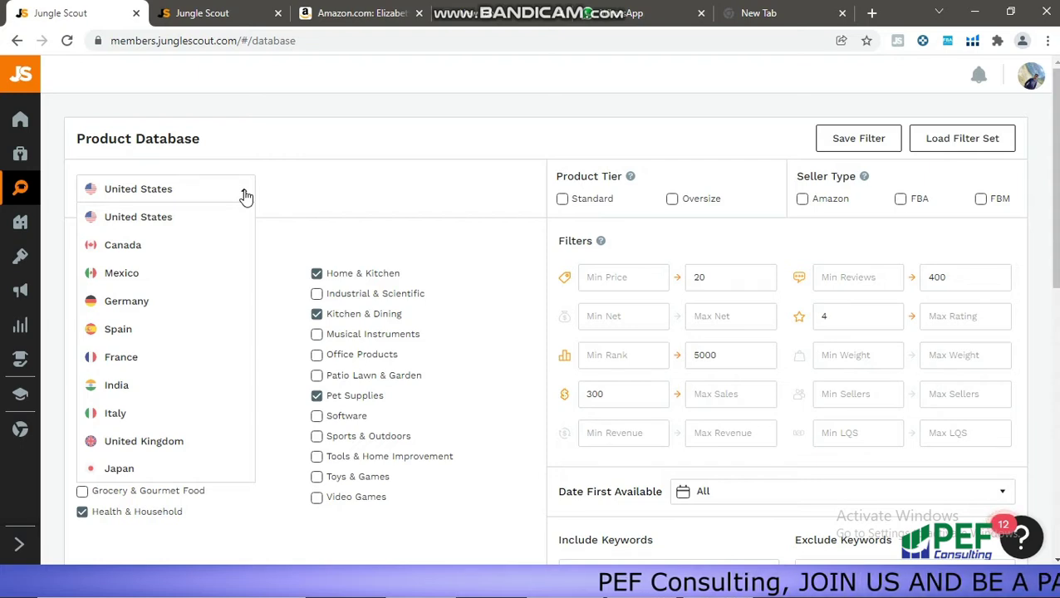
left_click(184, 222)
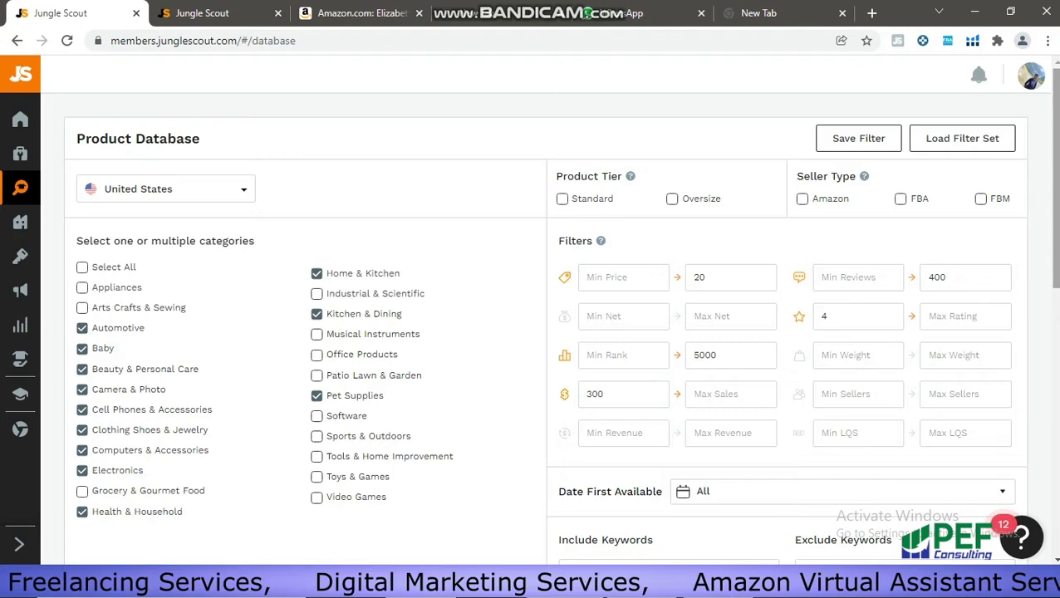
Step: Review the product results table across all its columns, from product title through sales, price, rank and reviews to rating
left_click_drag(1055, 241, 1057, 505)
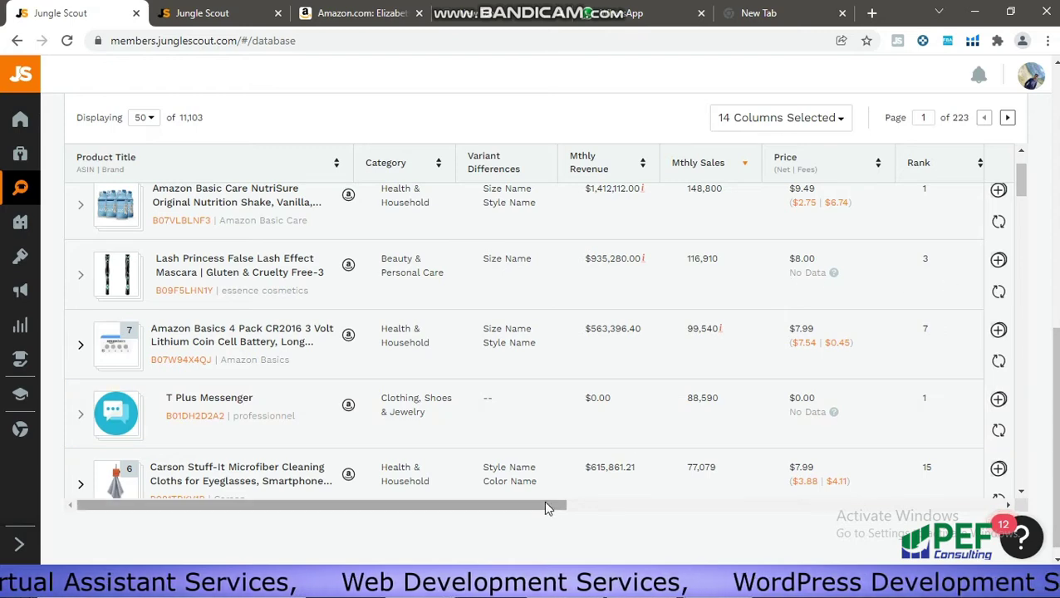
left_click_drag(567, 503, 724, 512)
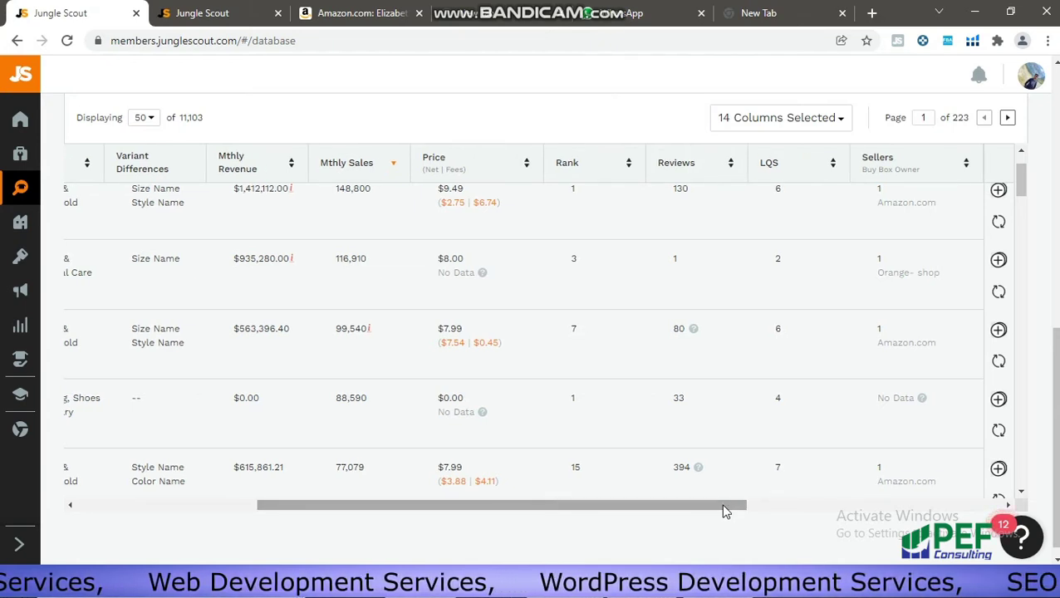
left_click_drag(724, 512, 757, 510)
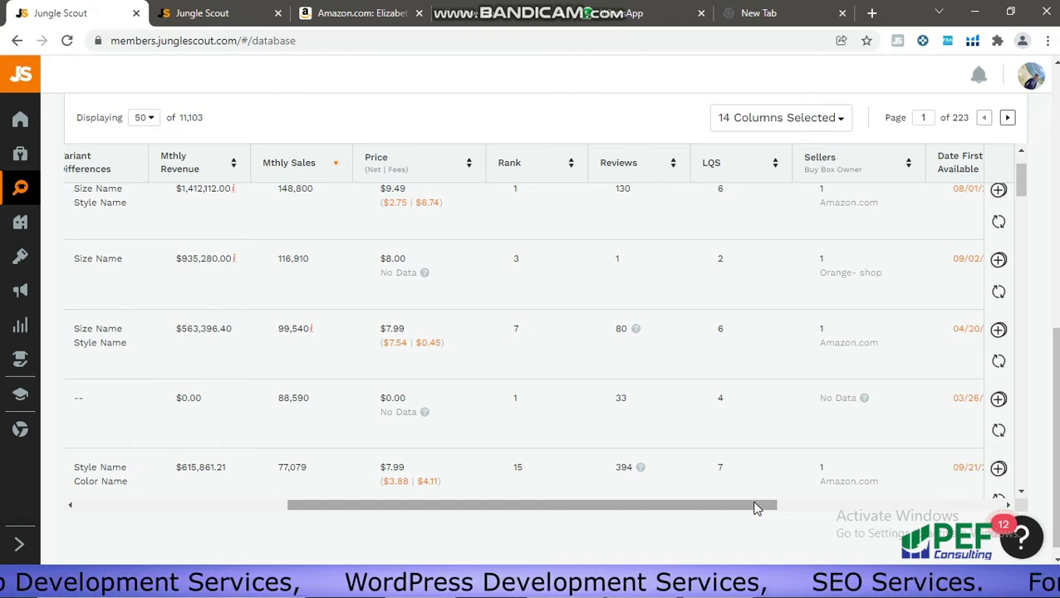
left_click_drag(756, 509, 644, 525)
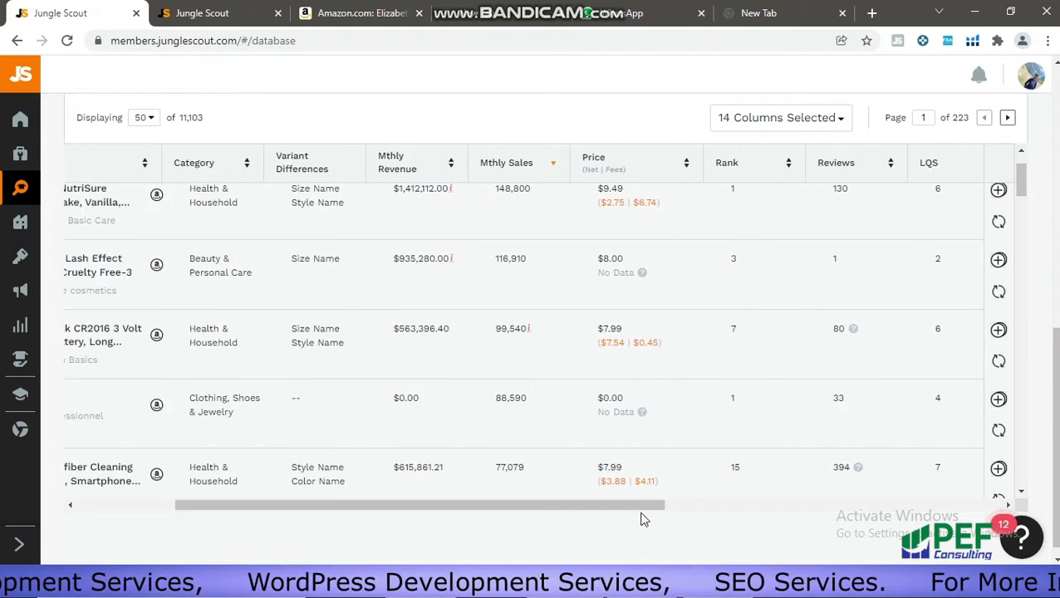
scroll(801, 504, "right", 2)
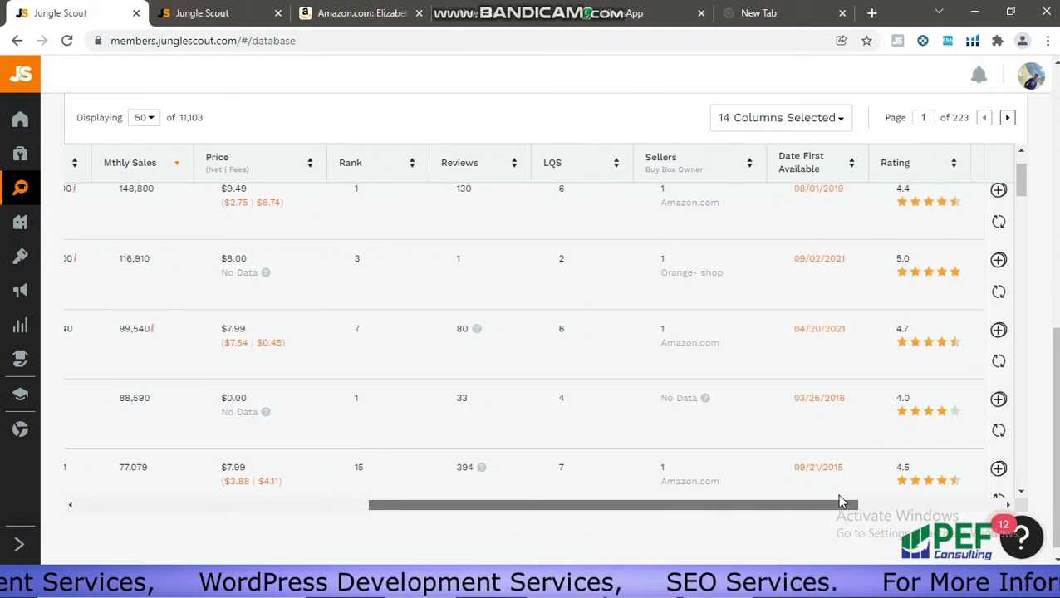
left_click_drag(838, 502, 474, 520)
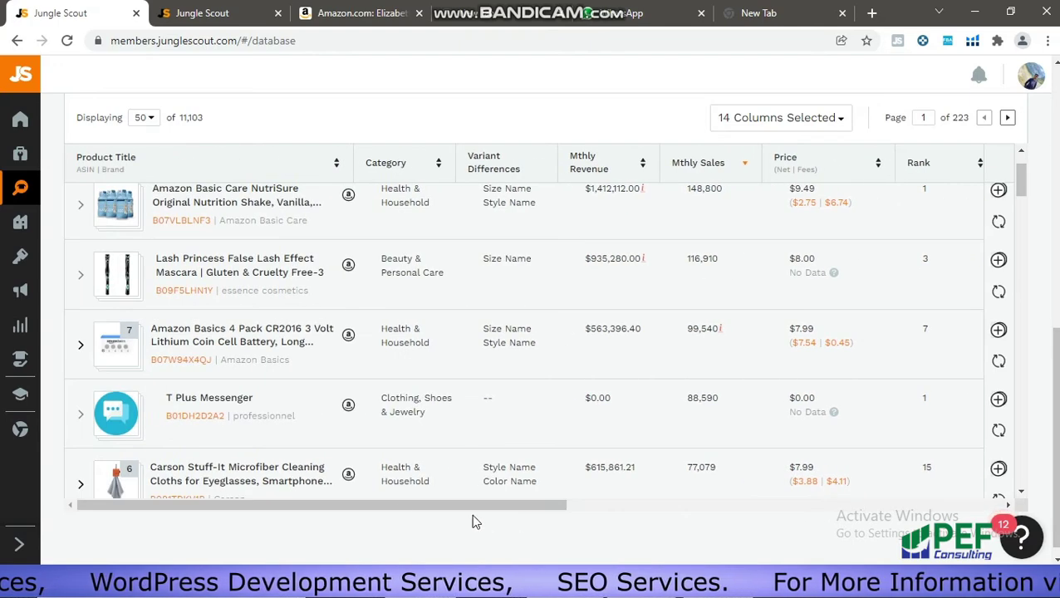
Step: View the Lash Princess False Lash Effect Mascara on Amazon, check its listing and price history, and close the listing
left_click(348, 269)
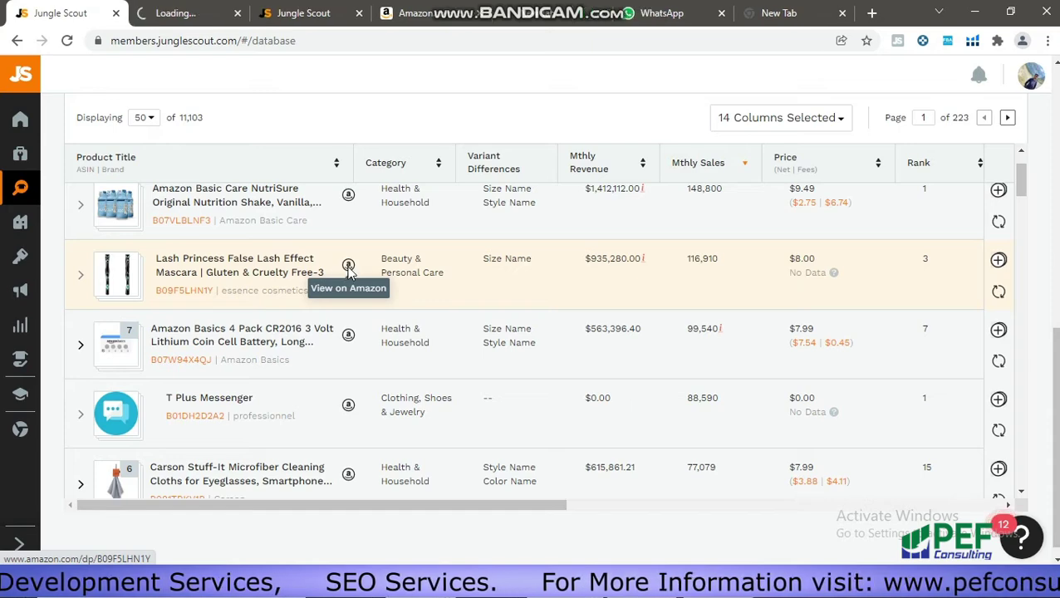
left_click(189, 13)
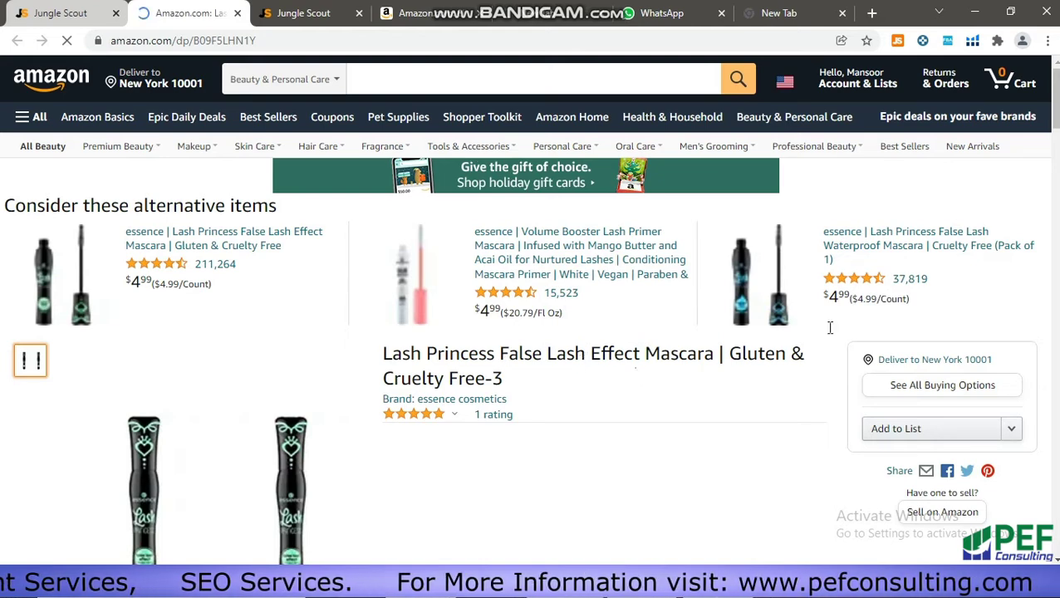
scroll(1056, 104, "down", 3)
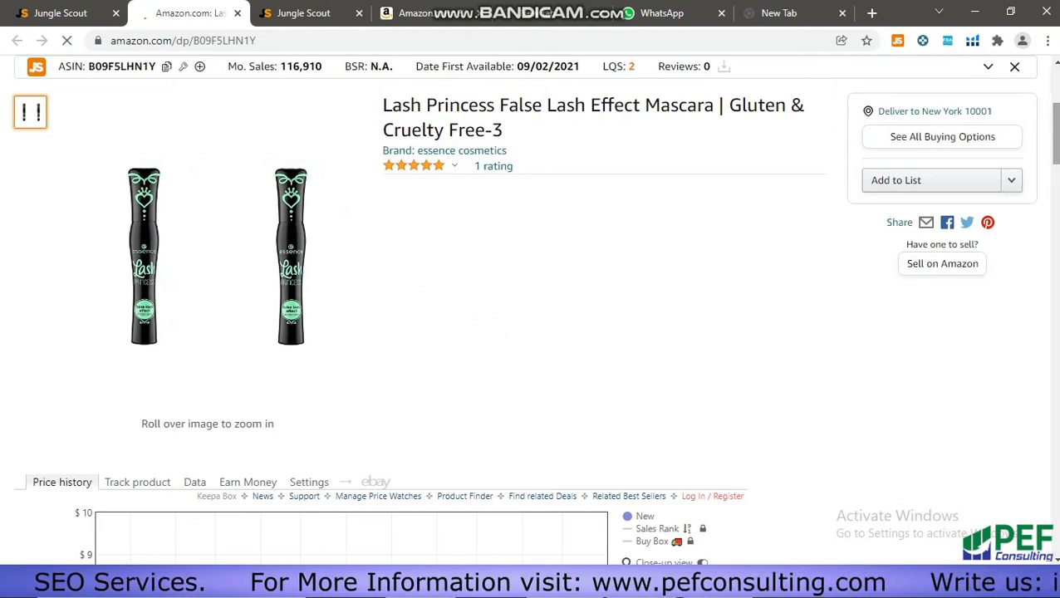
scroll(532, 291, "down", 2)
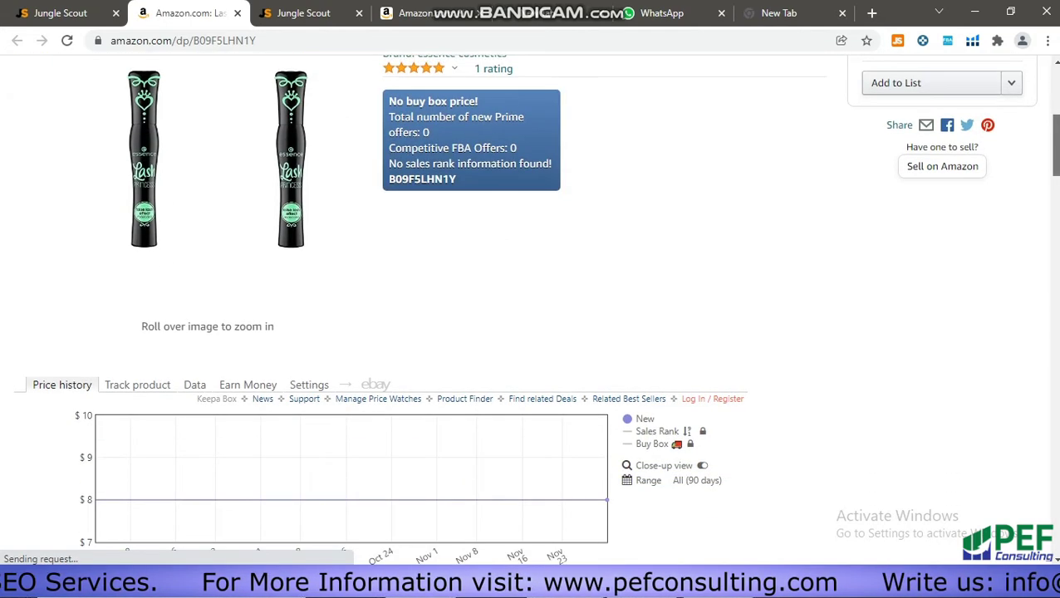
scroll(532, 291, "down", 1)
scroll(531, 290, "up", 3)
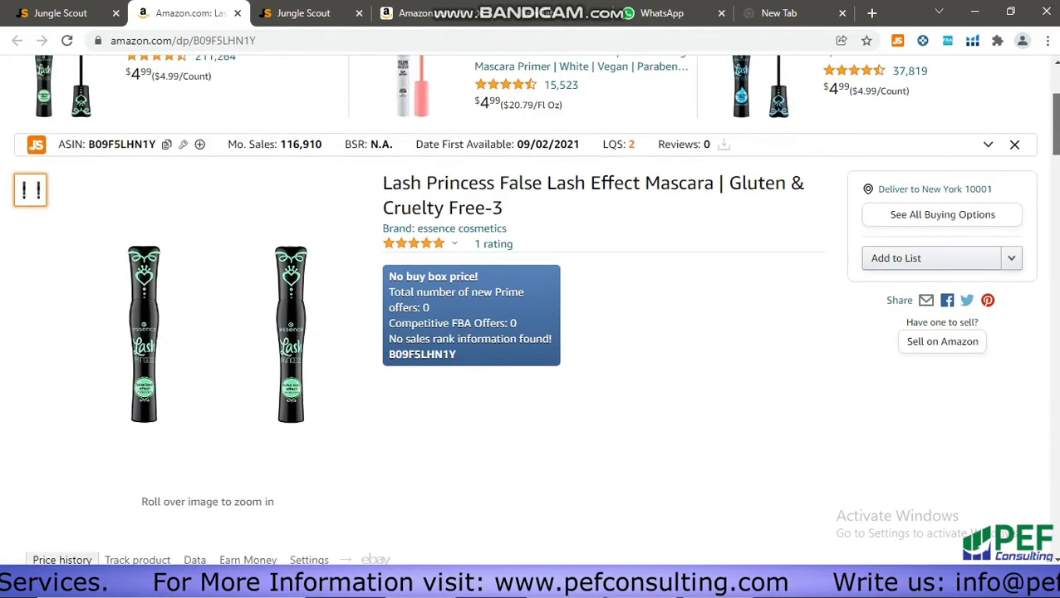
left_click(237, 14)
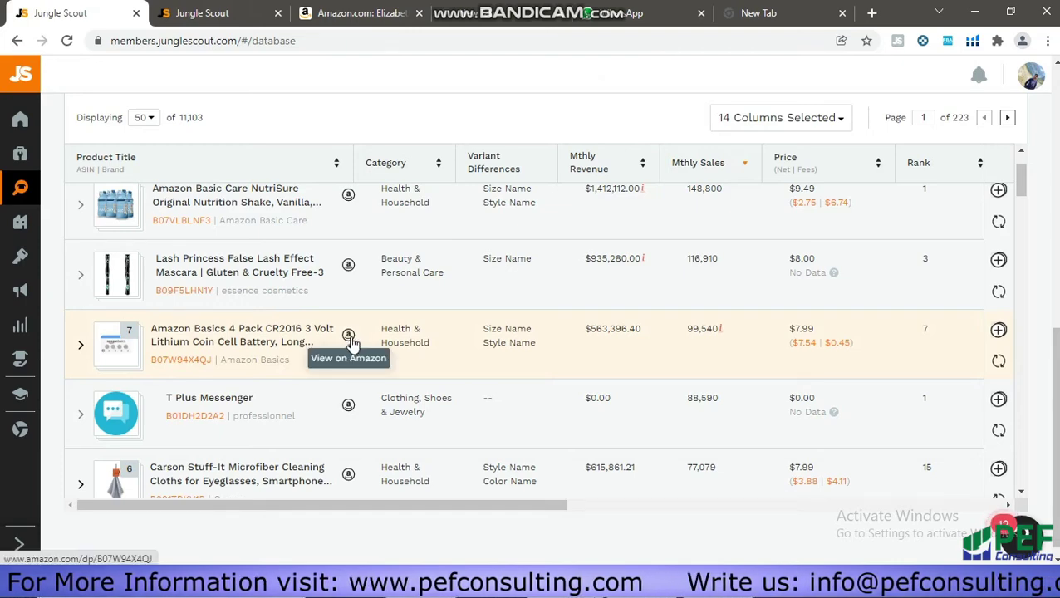
Step: Open the Amazon Basic Care NutriSure Original Nutrition Shake on Amazon and examine its product details, price history and related products
left_click(349, 196)
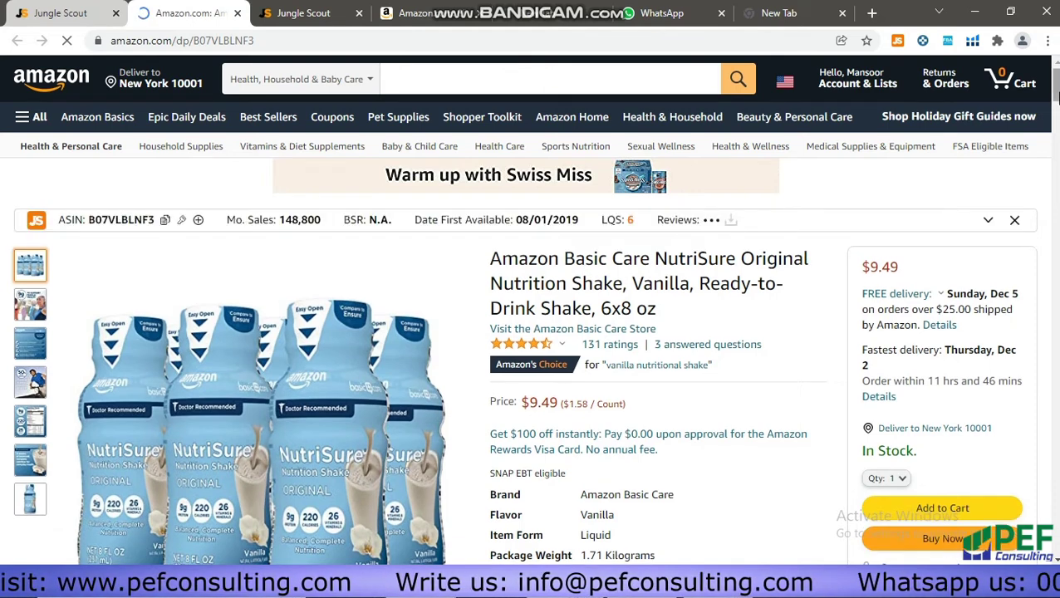
scroll(1058, 98, "down", 2)
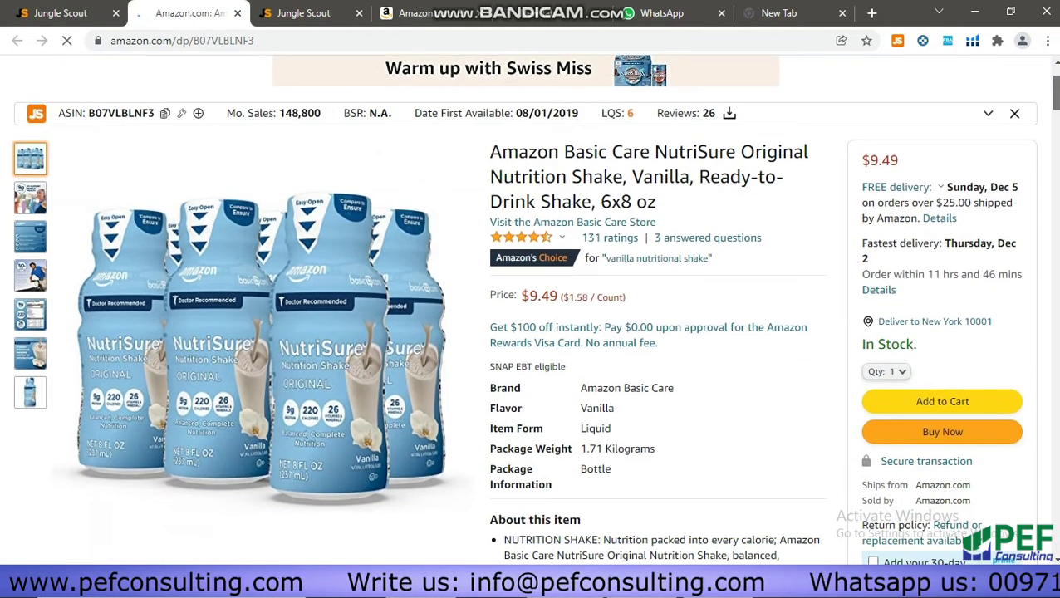
scroll(532, 316, "down", 2)
scroll(664, 316, "down", 1)
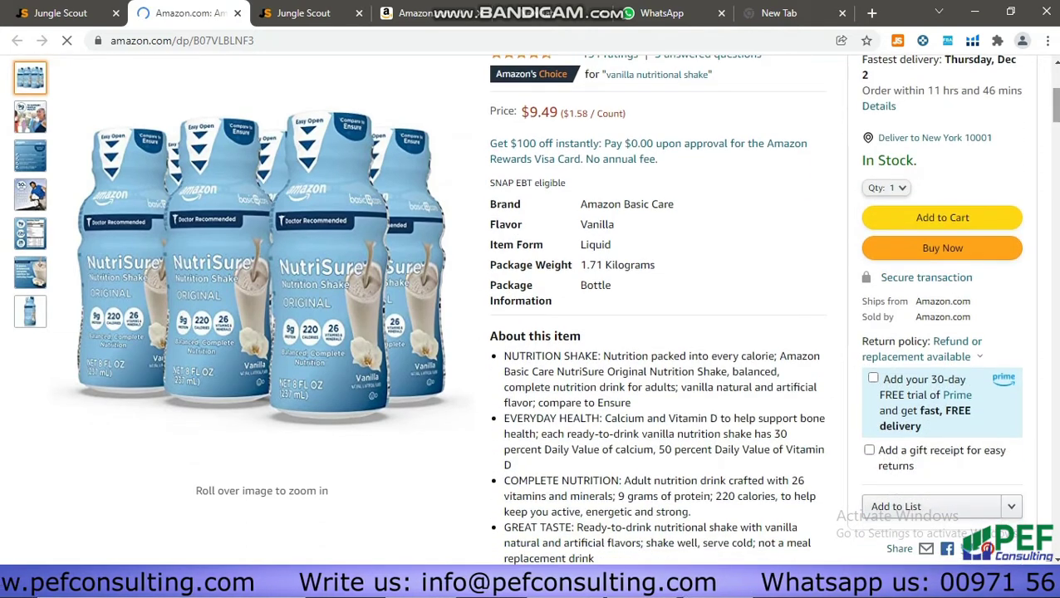
scroll(531, 316, "down", 3)
scroll(532, 316, "up", 3)
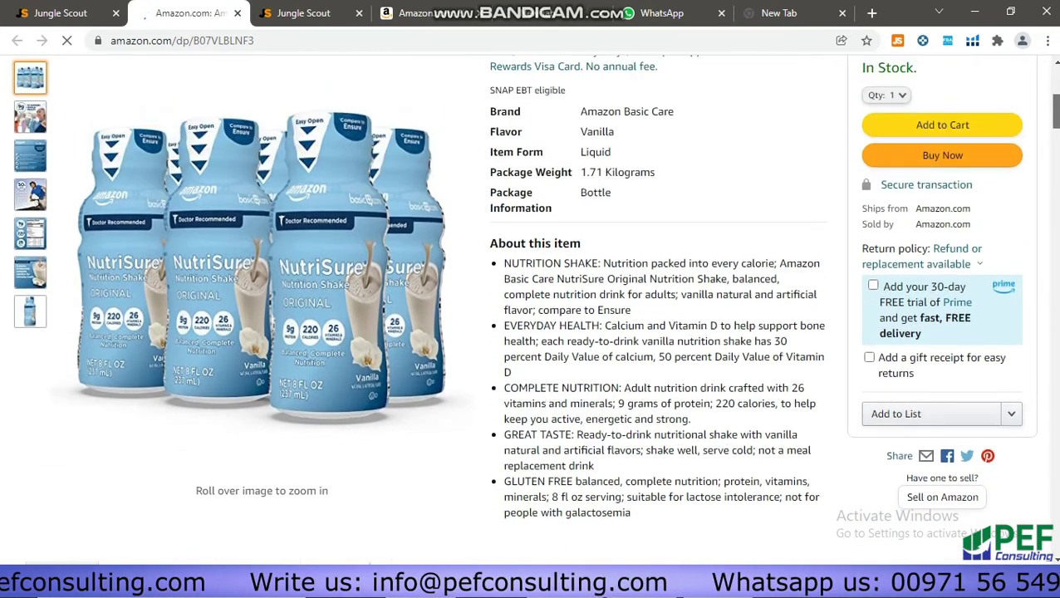
scroll(665, 316, "up", 1)
scroll(665, 315, "up", 1)
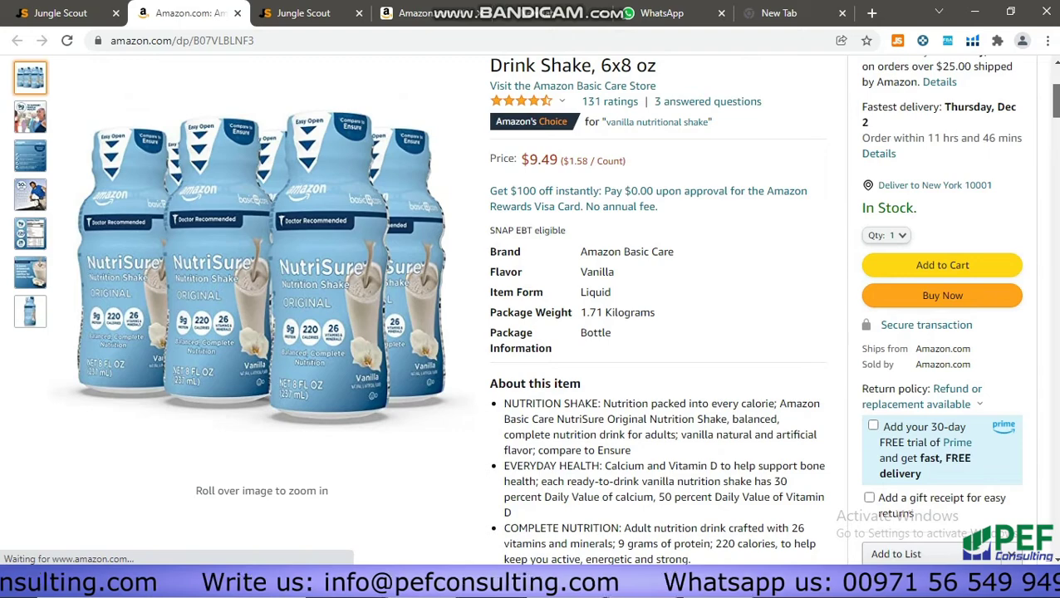
scroll(571, 201, "up", 3)
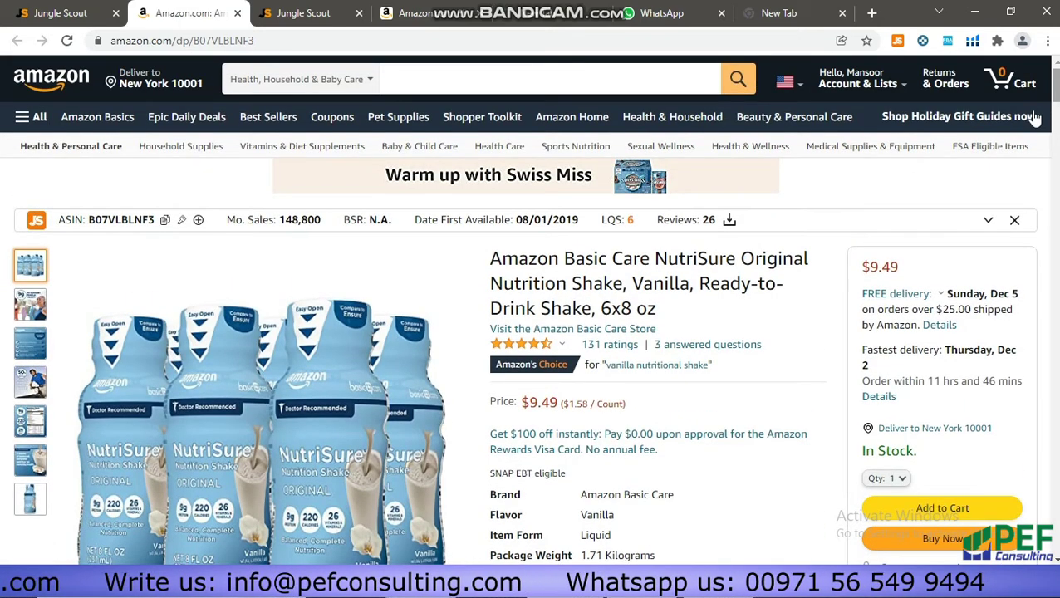
scroll(528, 299, "down", 6)
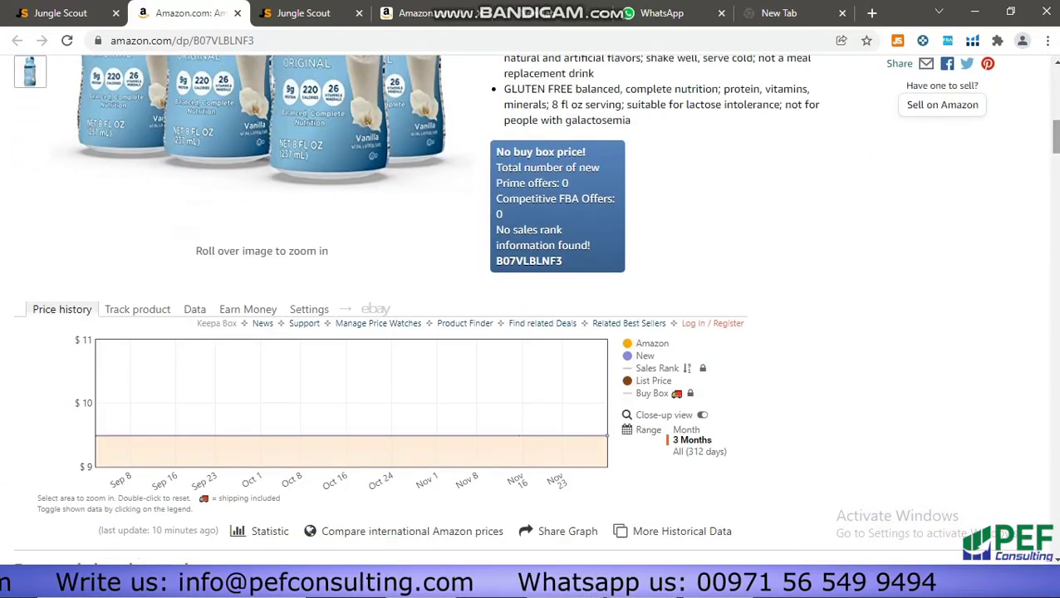
scroll(529, 299, "down", 4)
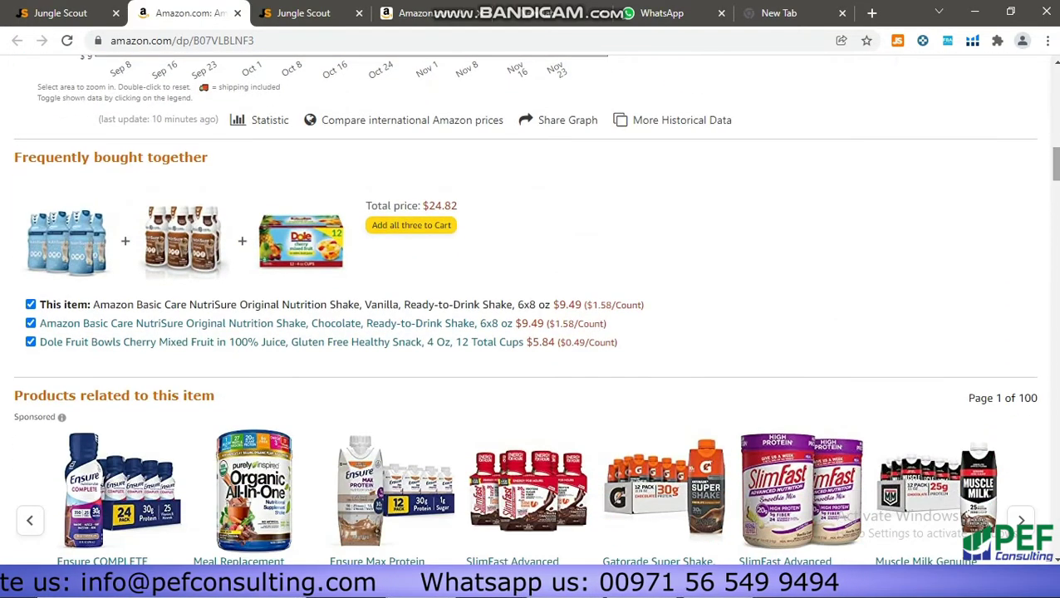
Step: Sort the nutrition shake's customer reviews by Most recent and read through the reviews from the United States
left_click_drag(1057, 162, 1056, 363)
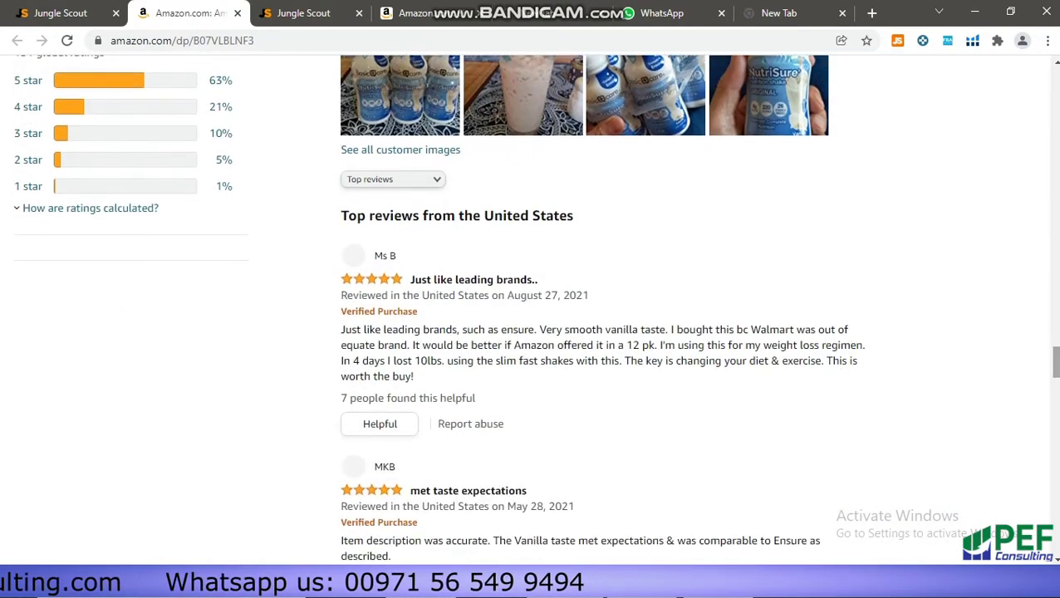
left_click(429, 185)
left_click(420, 206)
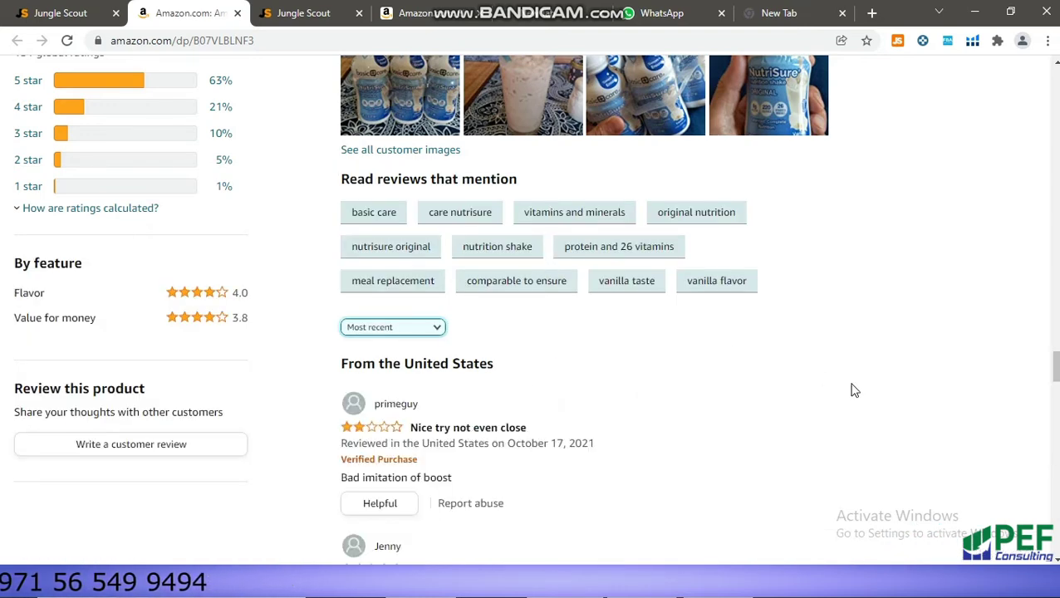
scroll(532, 308, "down", 3)
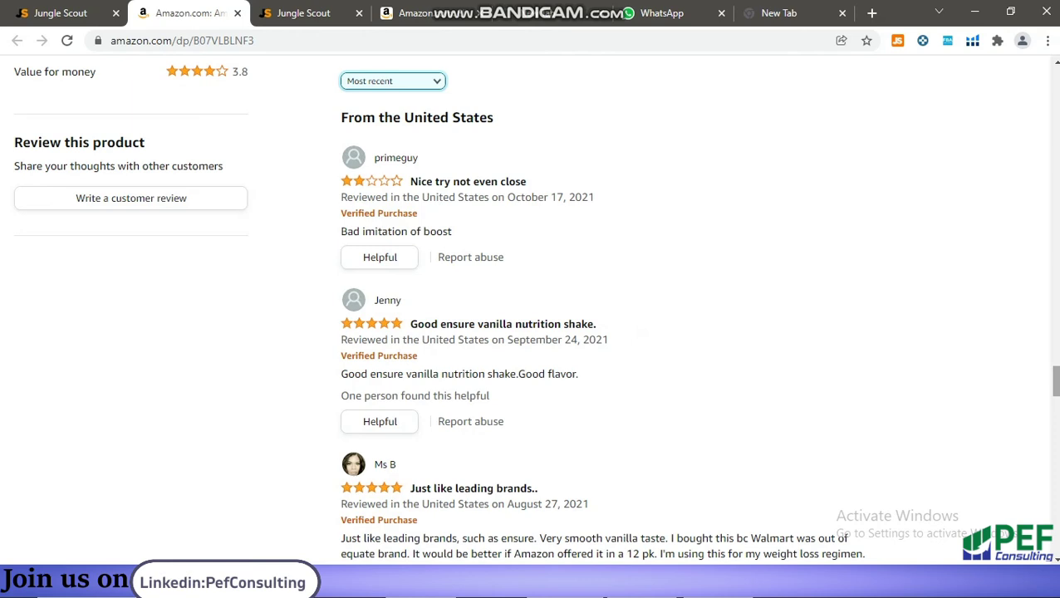
scroll(531, 315, "down", 1)
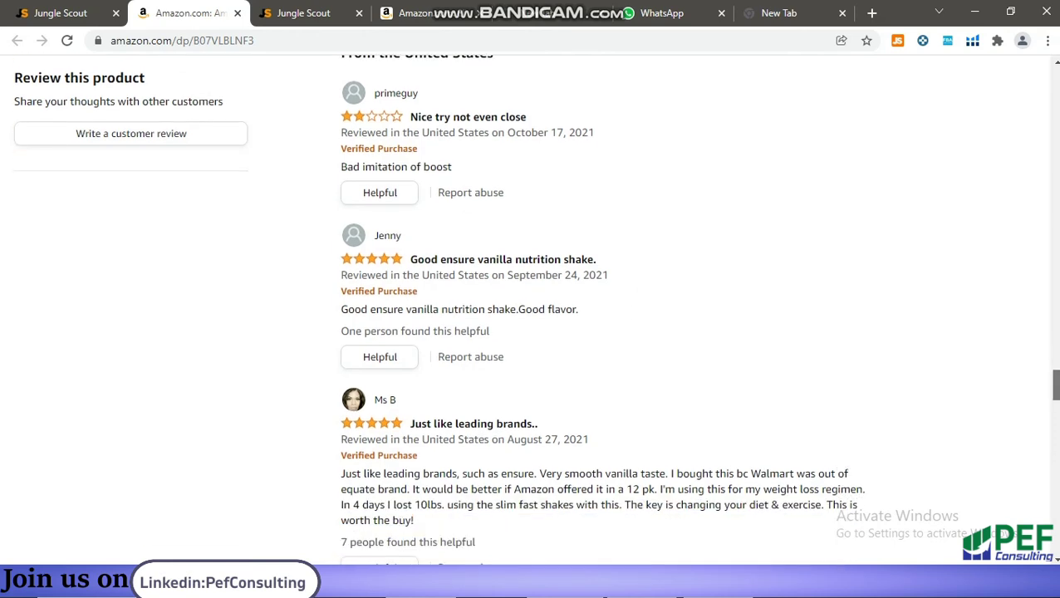
scroll(532, 316, "down", 2)
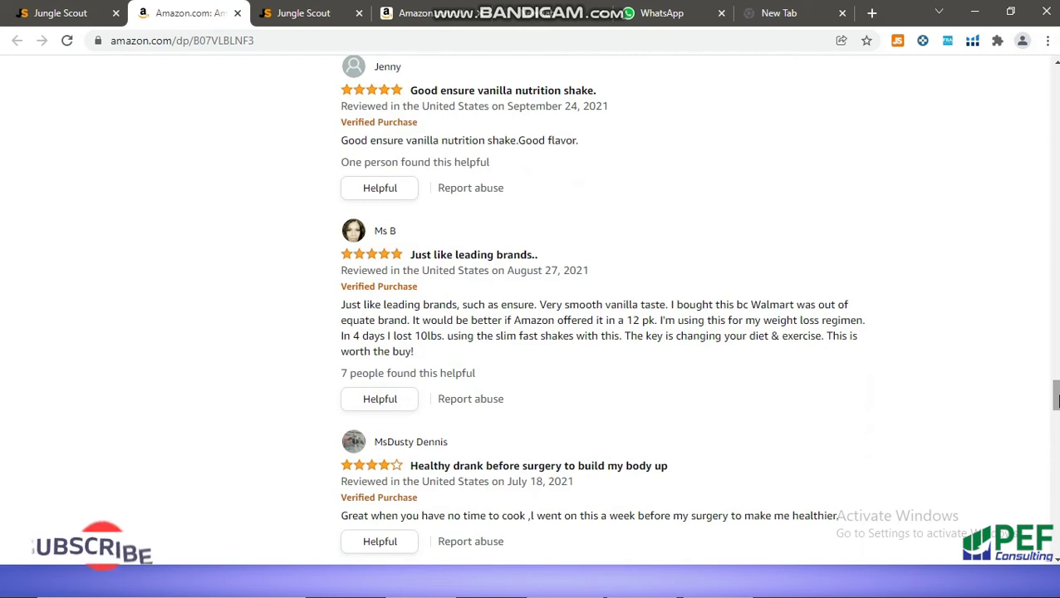
scroll(1056, 401, "down", 1)
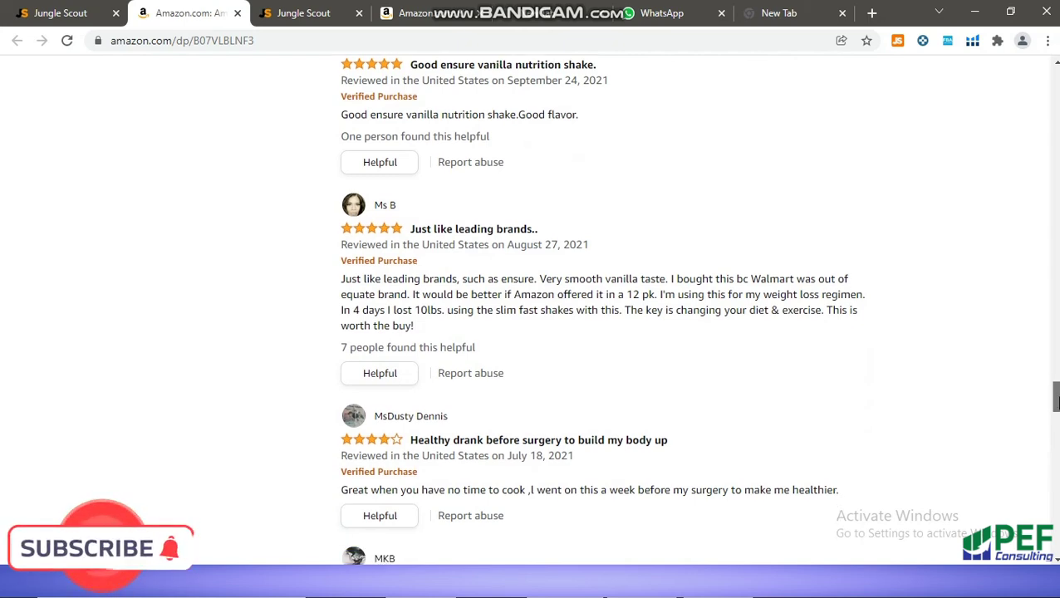